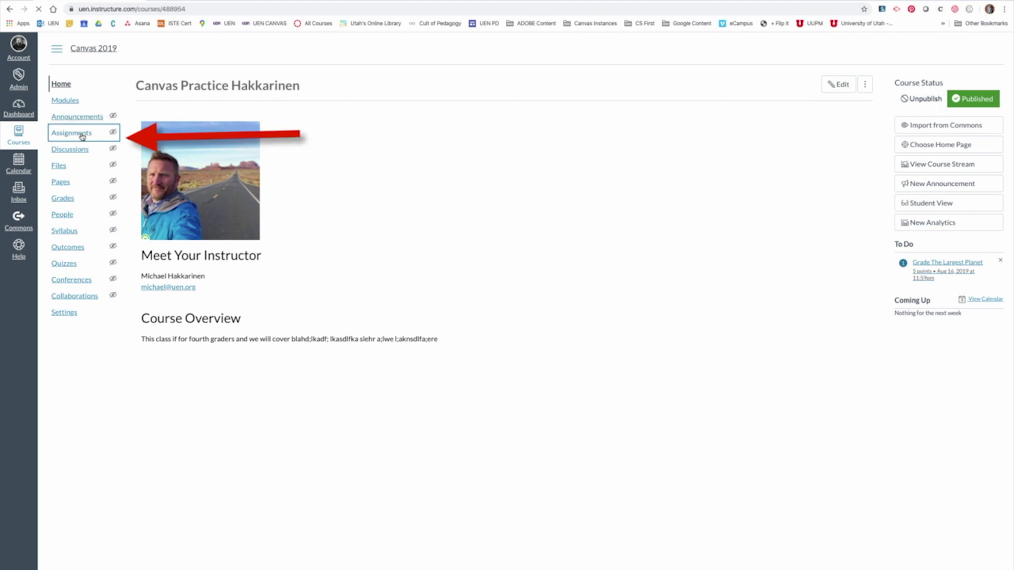
# - From Assignments, create a new assignment named 'Martin Luther King, Jr. Day Celebration'
pyautogui.click(82, 134)
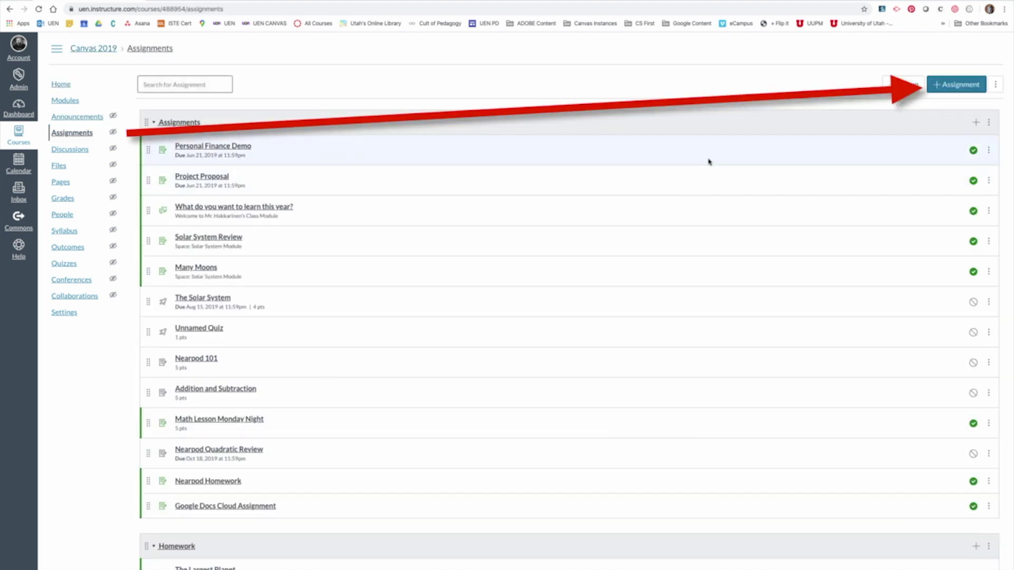
pyautogui.click(953, 86)
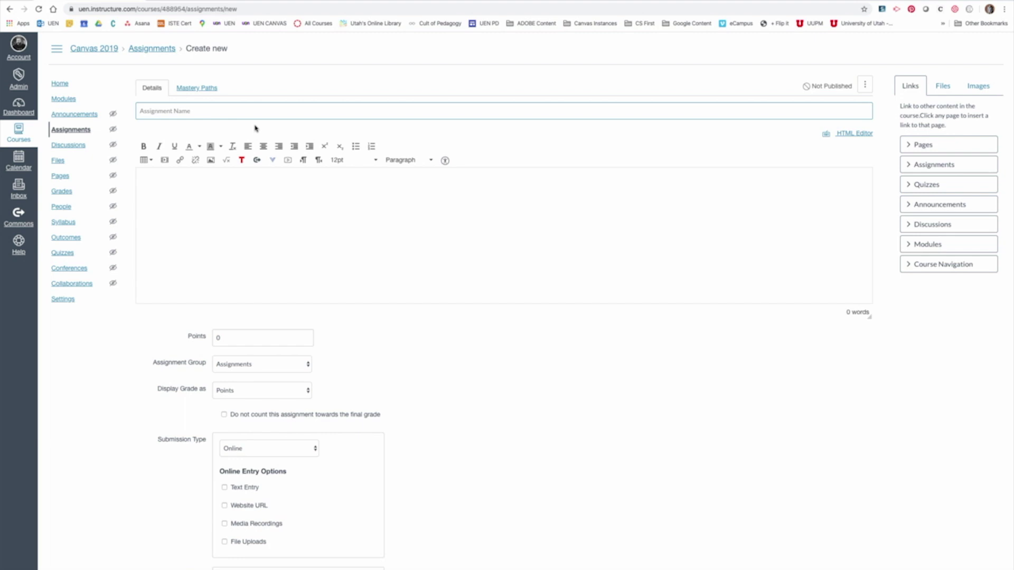
pyautogui.write('Mar')
pyautogui.click(173, 176)
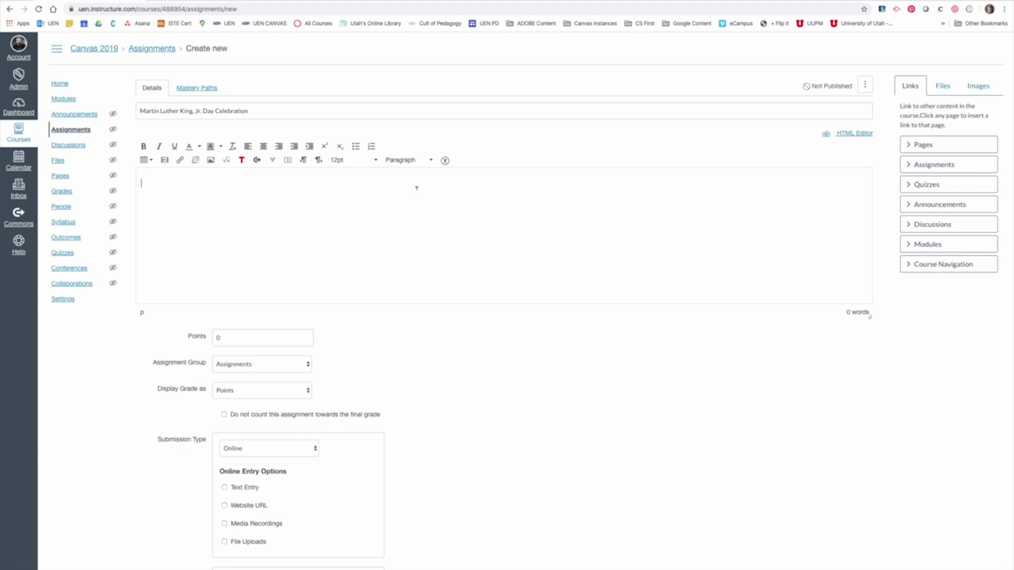
# - Set Submission Type to External Tool and bring up the tool list, scrolled down to Nearpod
pyautogui.scroll(-5, 416, 190)
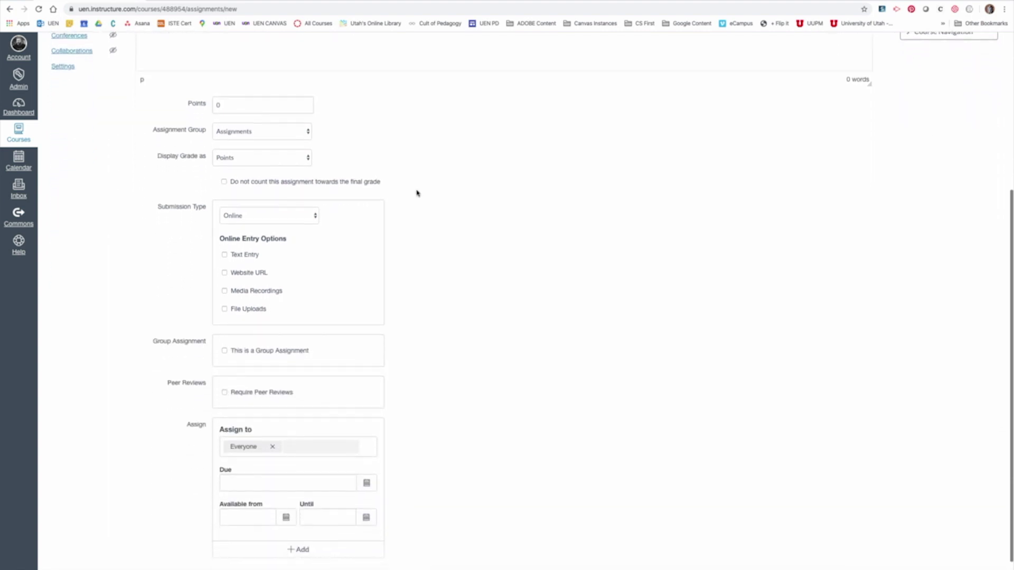
pyautogui.click(292, 184)
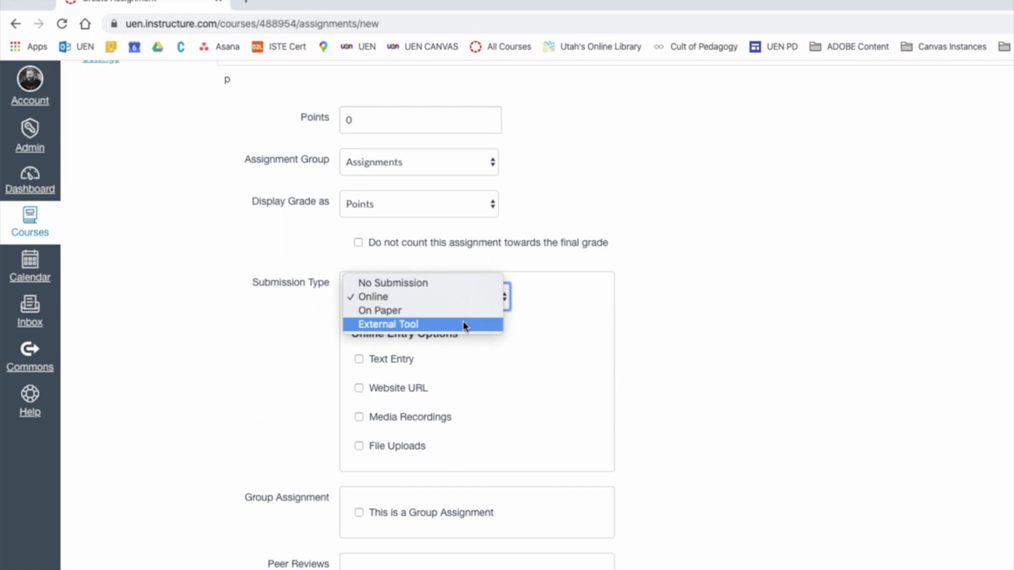
pyautogui.click(465, 324)
pyautogui.scroll(3, 465, 326)
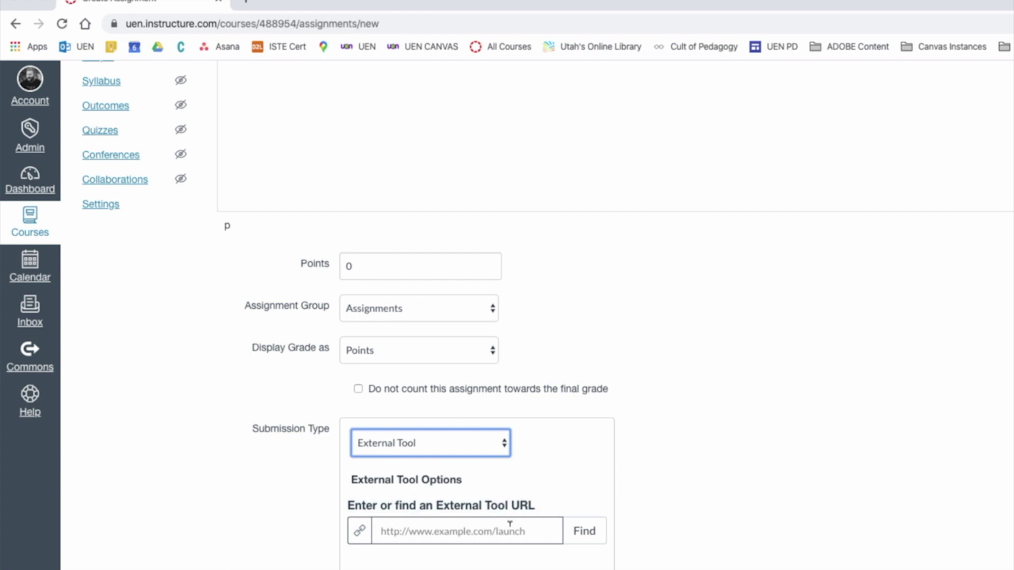
pyautogui.click(584, 531)
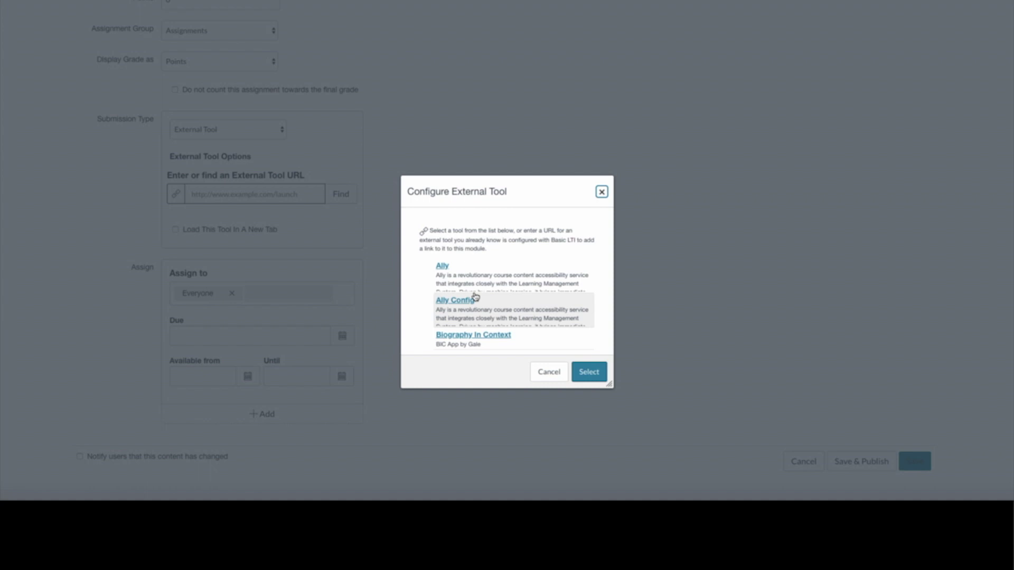
pyautogui.scroll(-5, 475, 297)
pyautogui.scroll(-3, 475, 297)
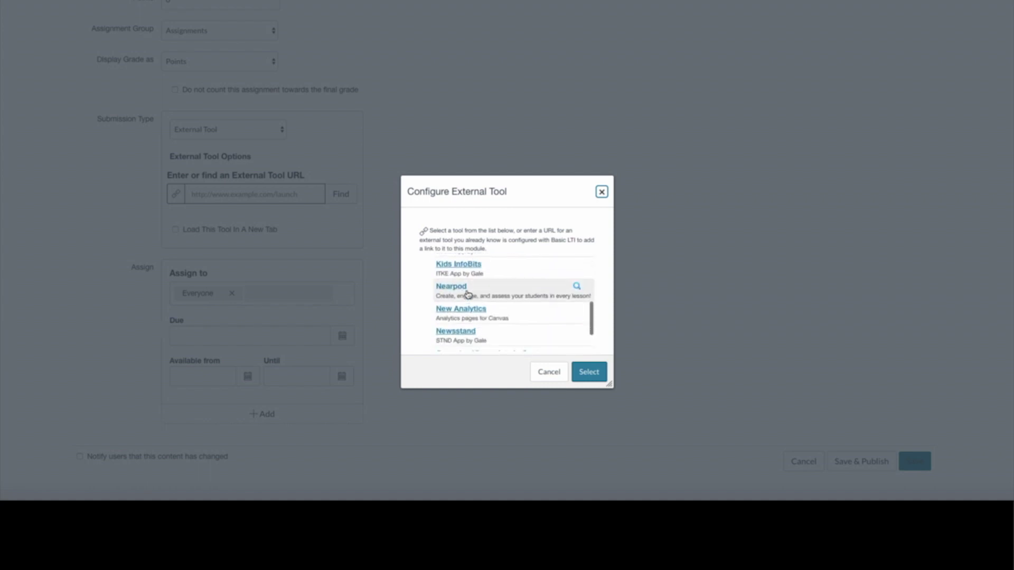
# - Add the Martin Luther King Jr. lesson from Nearpod's My Library as Student-Paced, confirming Nearpod
pyautogui.click(457, 290)
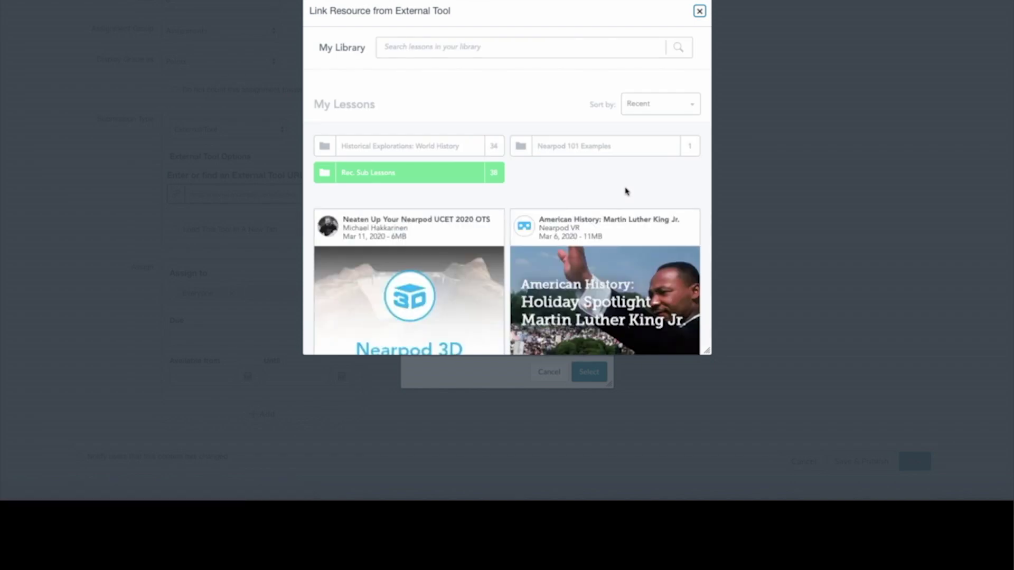
pyautogui.scroll(-5, 627, 191)
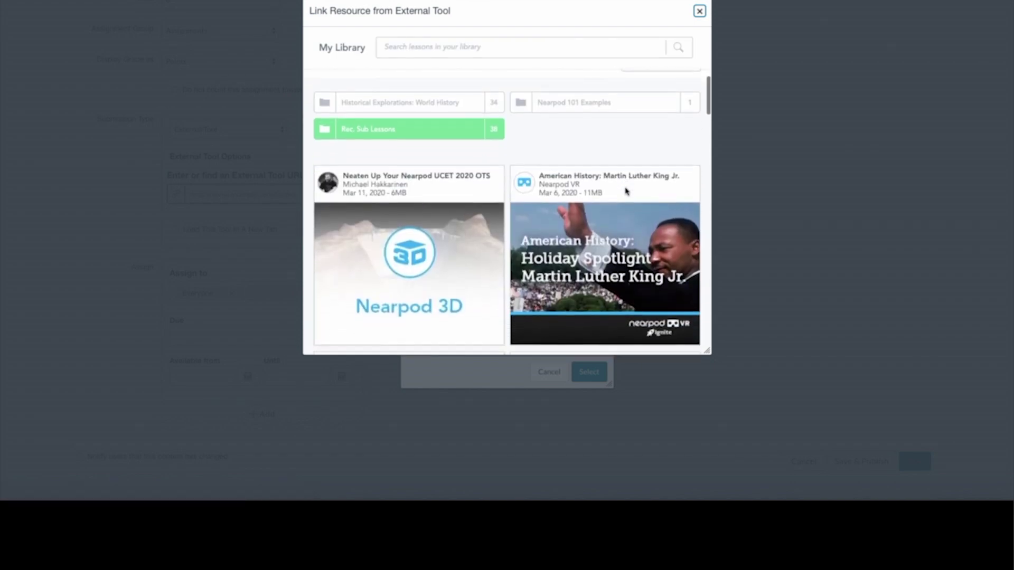
pyautogui.scroll(-5, 627, 192)
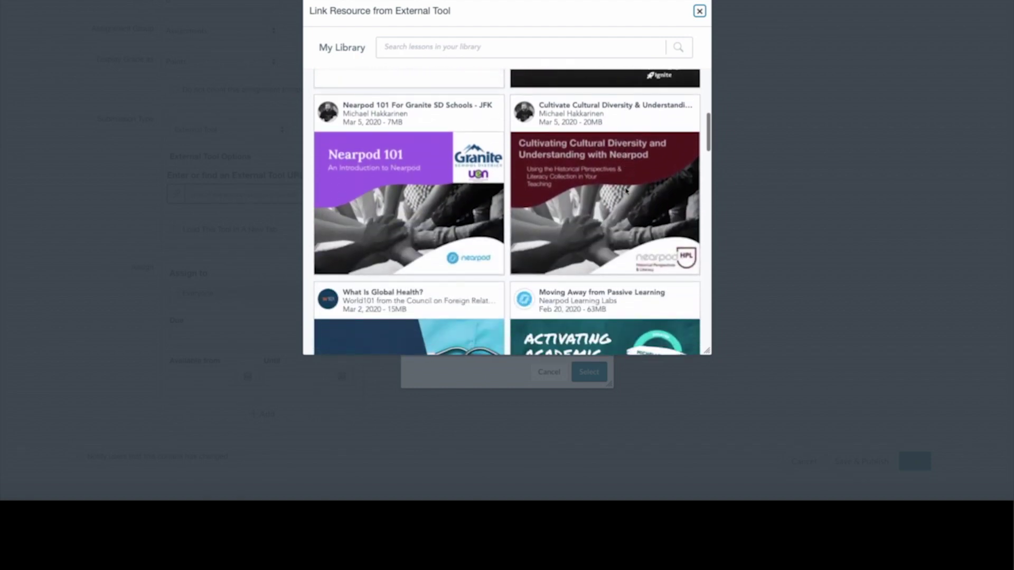
pyautogui.scroll(-2, 626, 191)
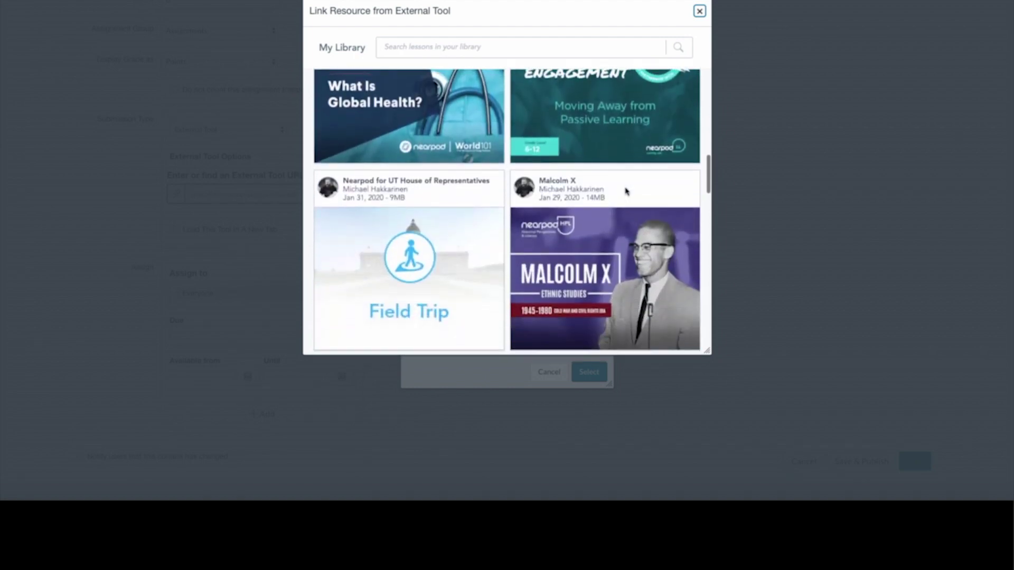
pyautogui.scroll(5, 626, 191)
pyautogui.scroll(6, 626, 191)
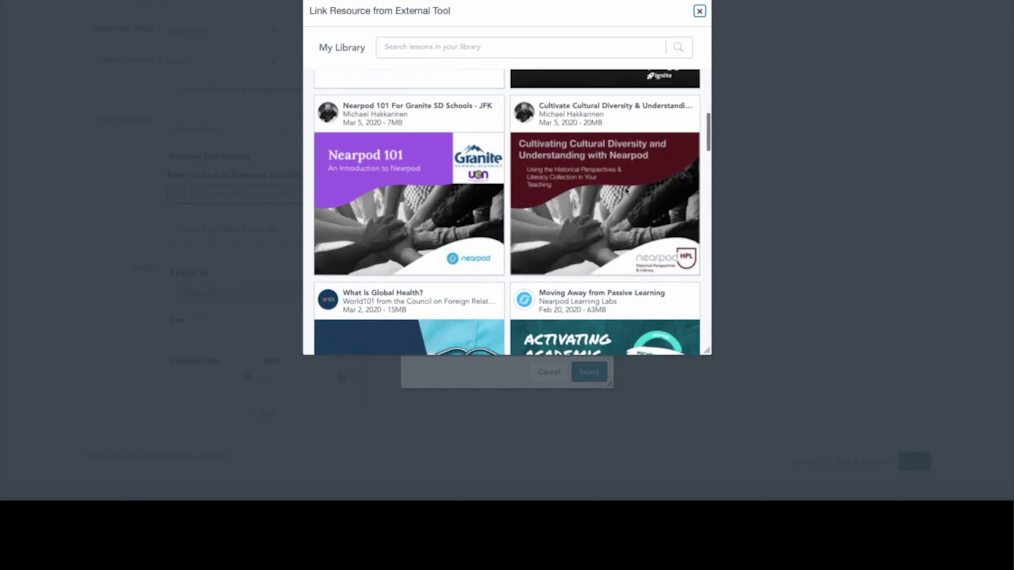
pyautogui.scroll(-1, 626, 191)
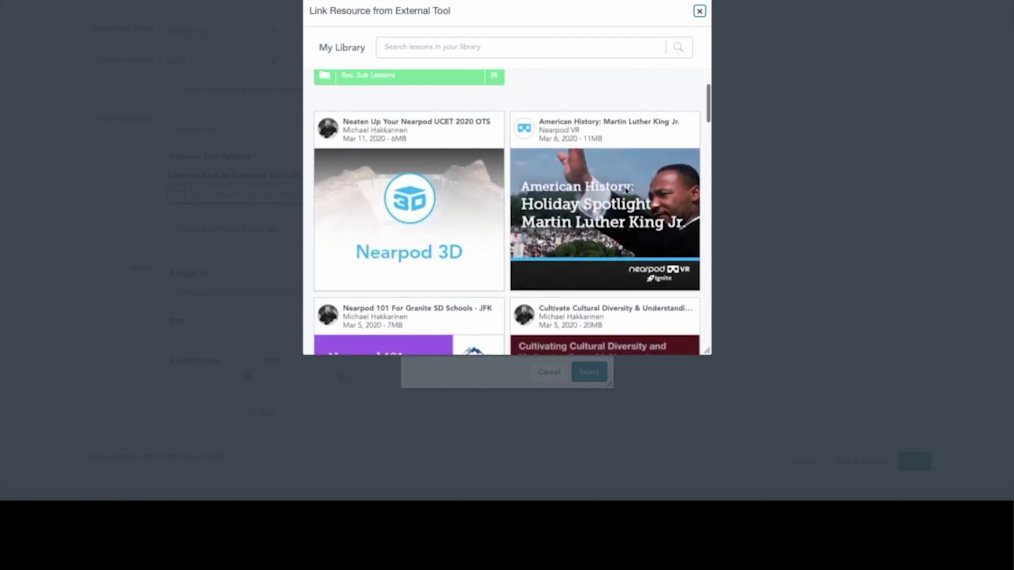
pyautogui.moveTo(580, 126)
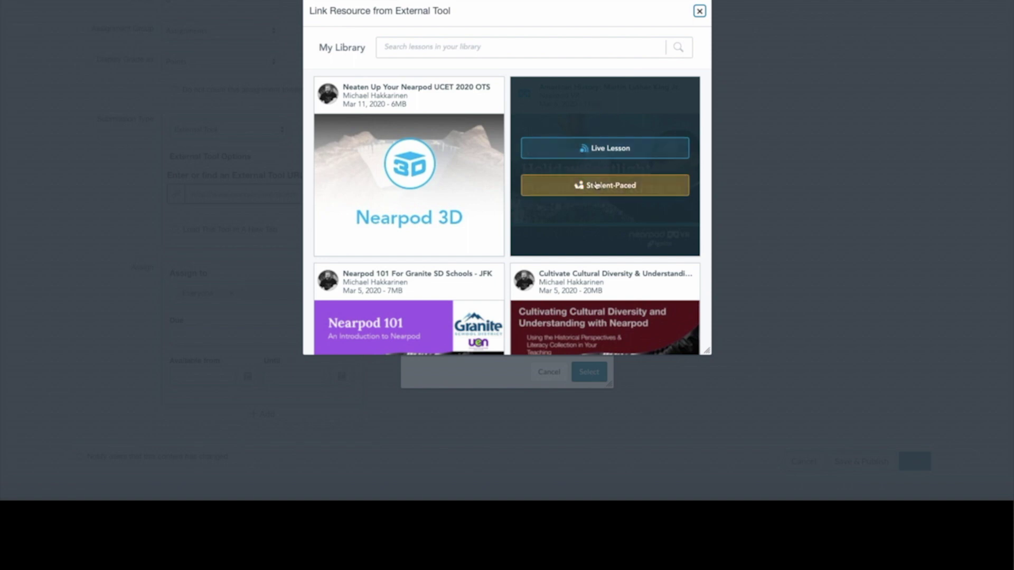
pyautogui.click(622, 186)
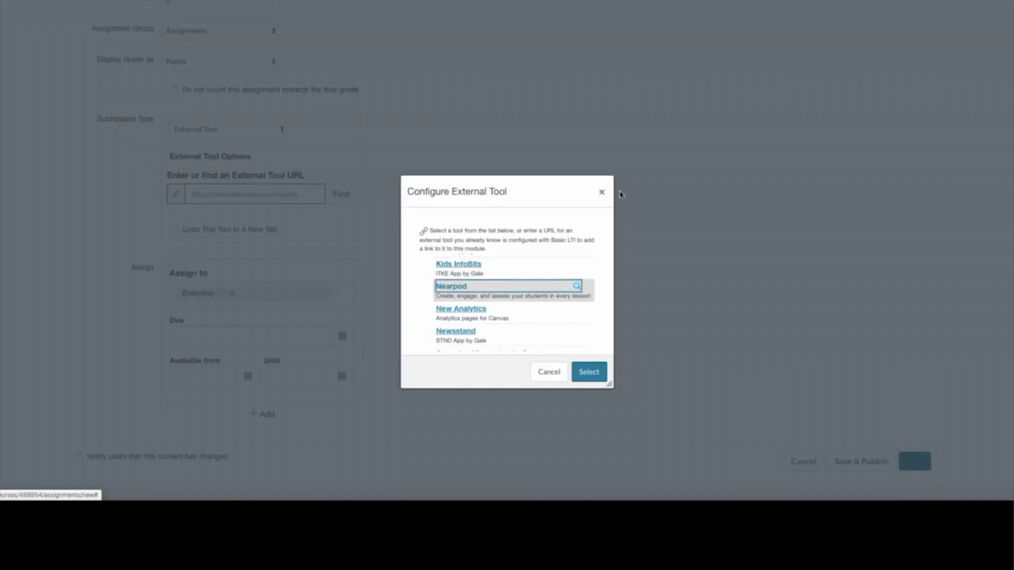
pyautogui.click(584, 376)
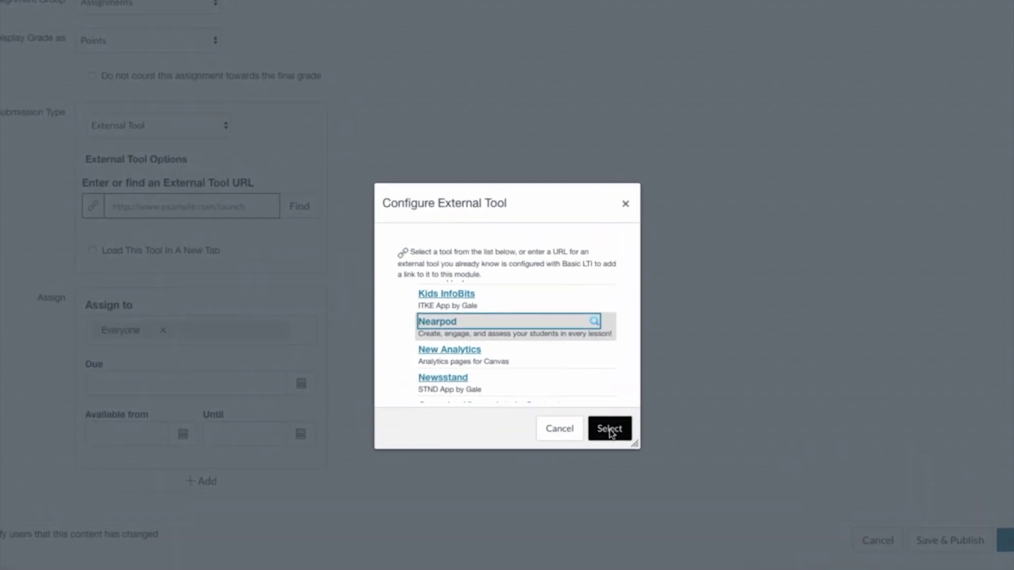
# - Insert the Nearpod lesson URL, make it due March 28 at 11:59pm, and Save & Publish
pyautogui.click(610, 432)
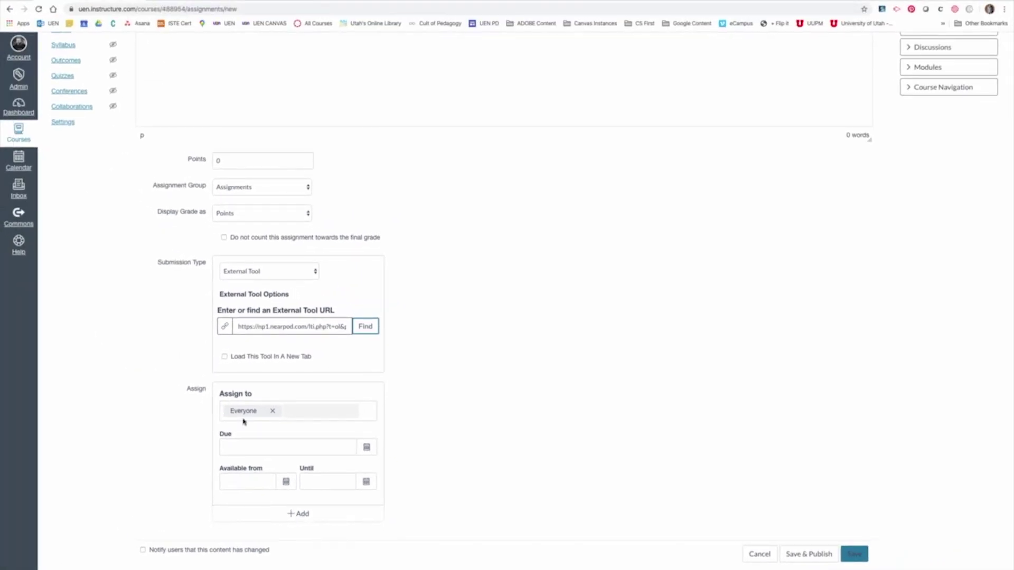
pyautogui.click(366, 447)
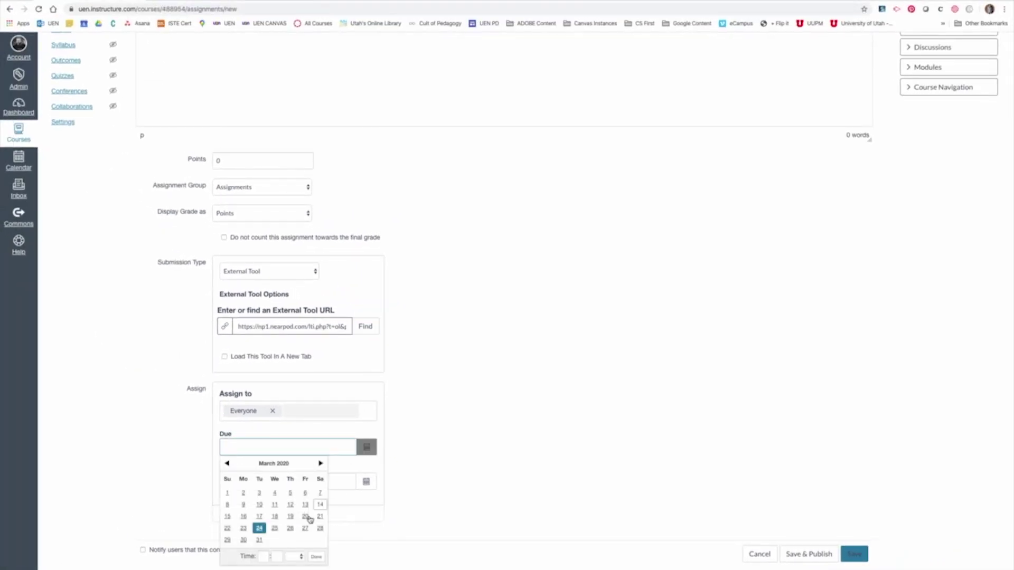
pyautogui.click(320, 528)
pyautogui.click(316, 557)
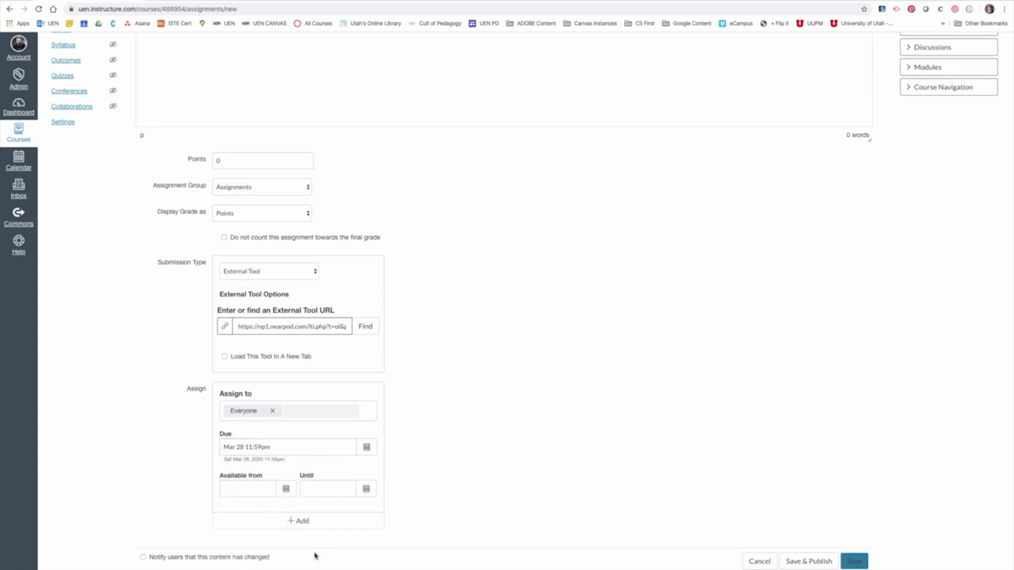
pyautogui.scroll(-1, 500, 476)
pyautogui.click(816, 557)
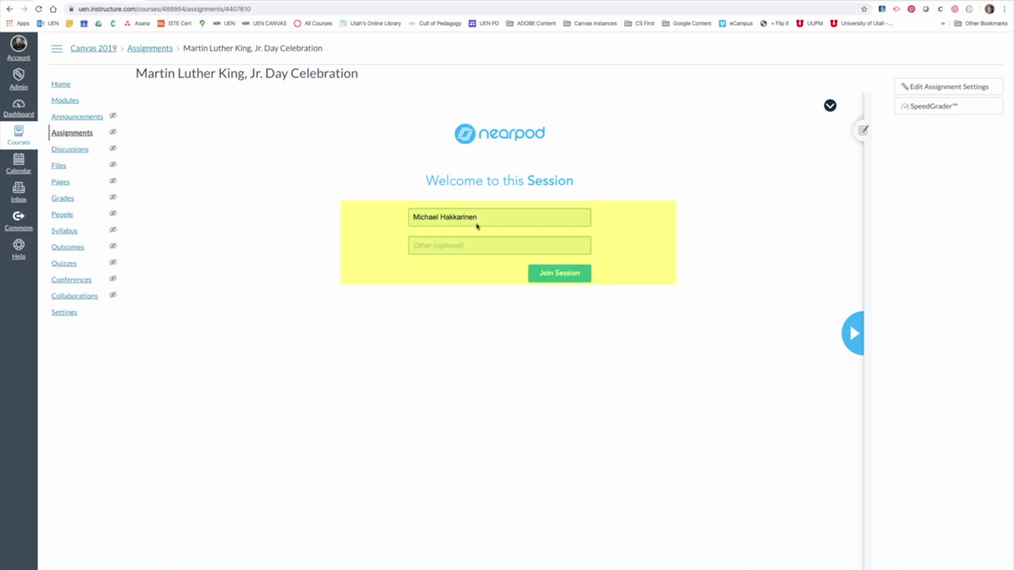
# - Join the Nearpod session and advance four slides to the Today's Lesson slide
pyautogui.click(560, 275)
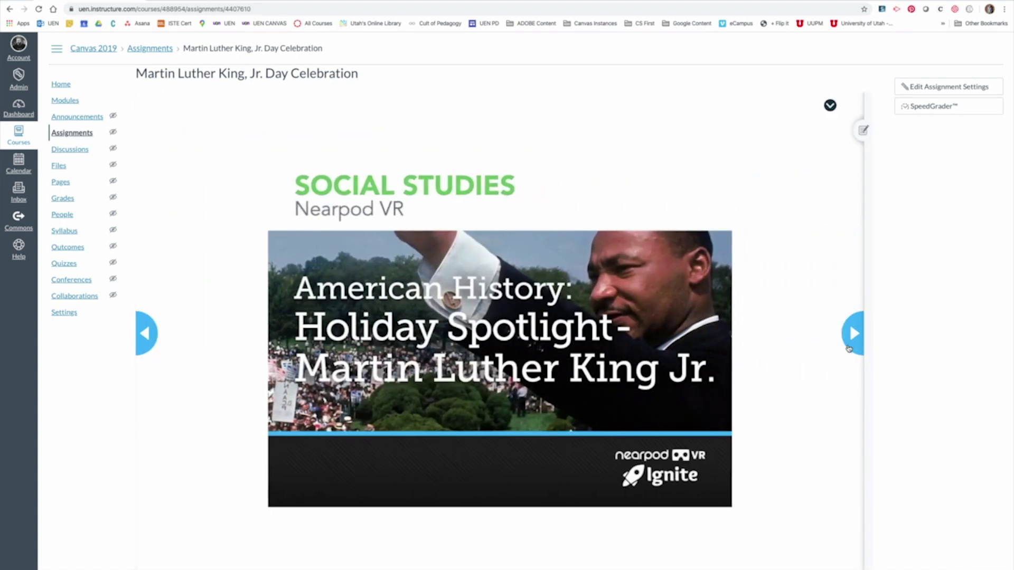
pyautogui.click(854, 334)
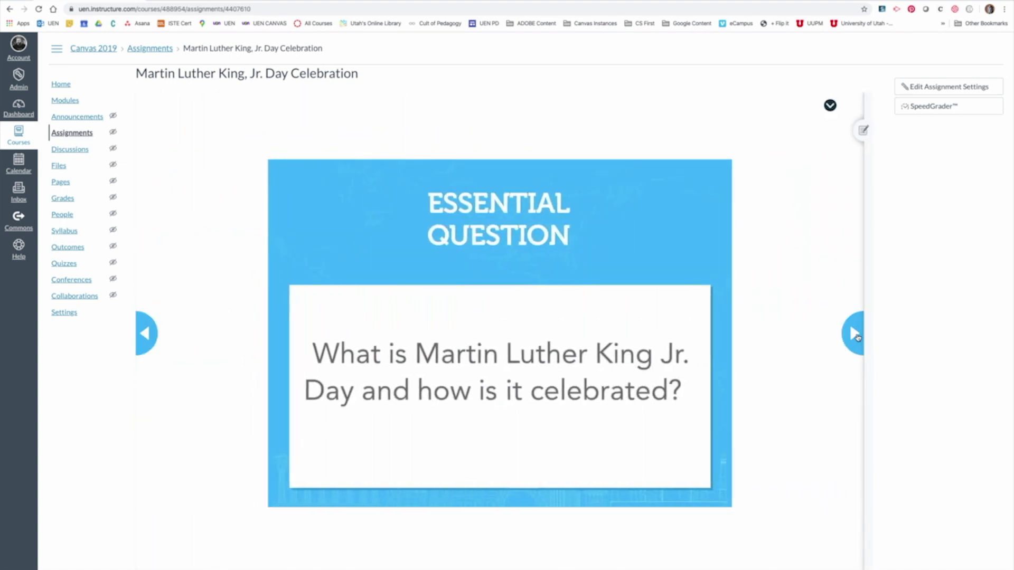
pyautogui.click(854, 334)
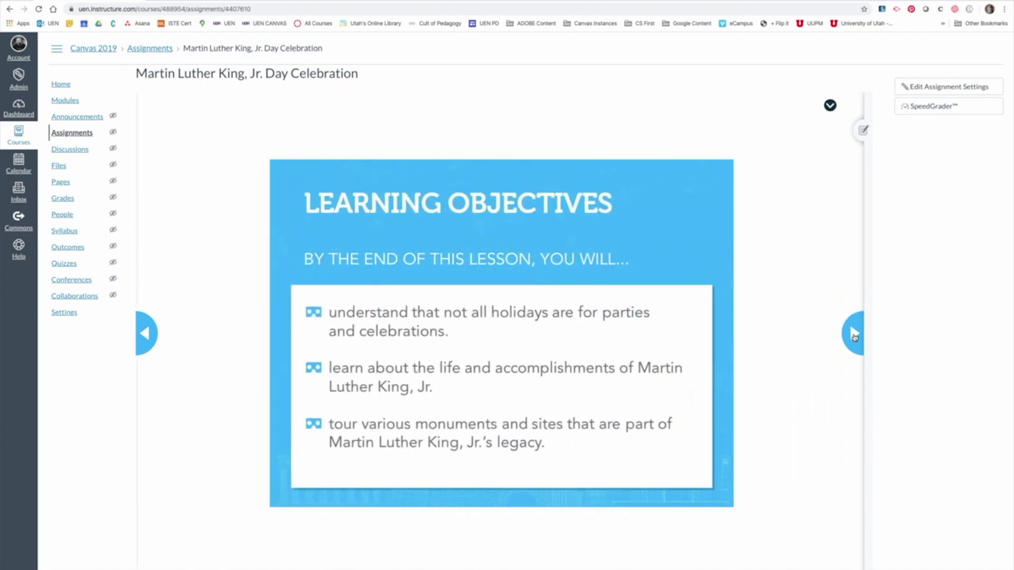
pyautogui.click(854, 334)
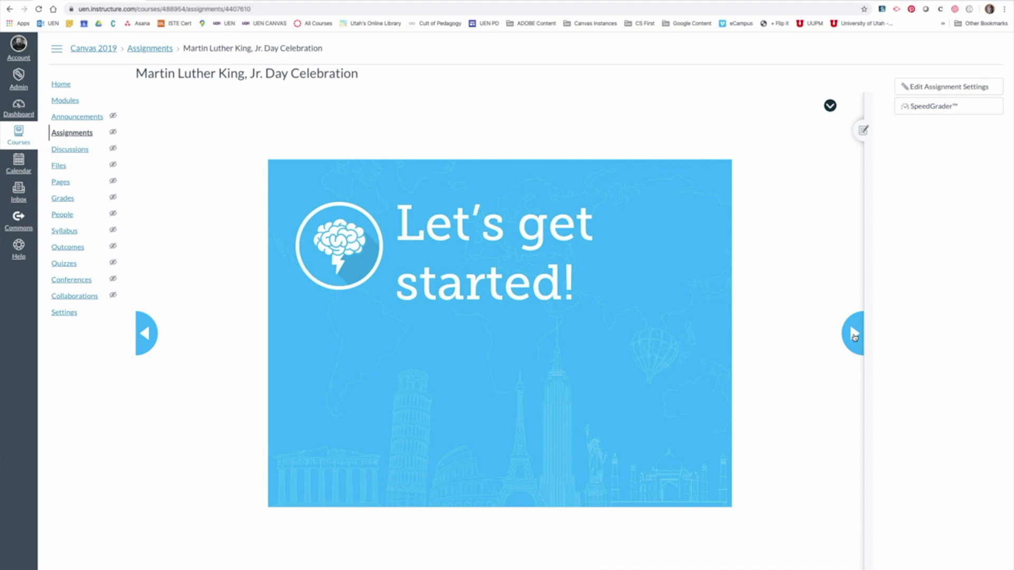
pyautogui.click(855, 334)
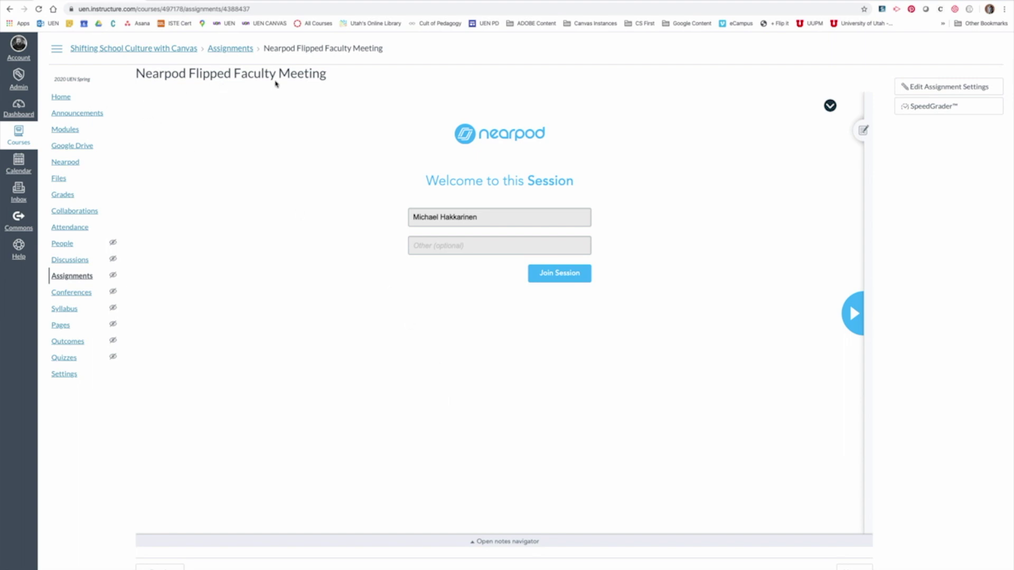
# - Open SpeedGrader and scroll through the first student's Nearpod Post Session Report
pyautogui.click(947, 110)
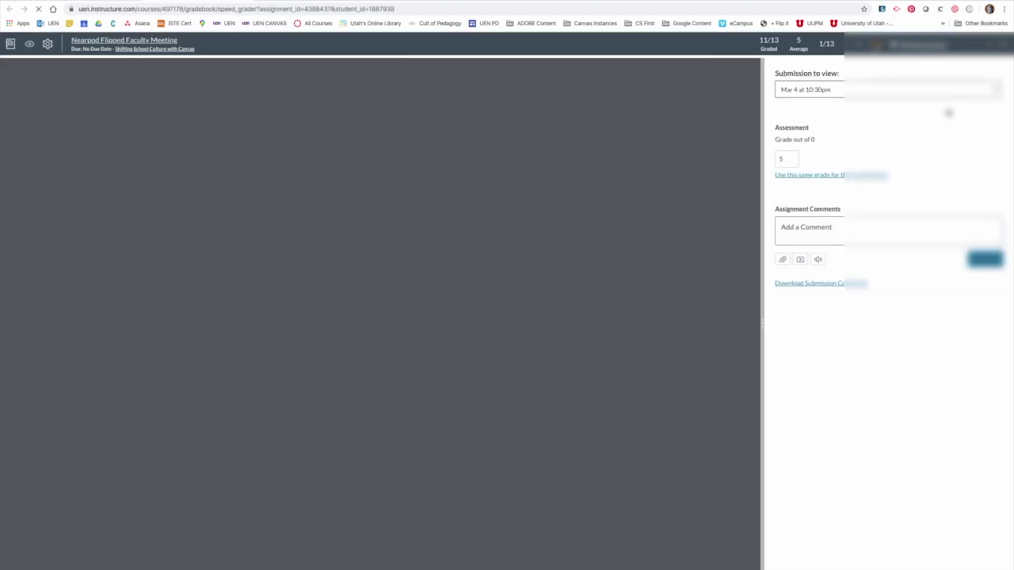
pyautogui.scroll(-5, 607, 334)
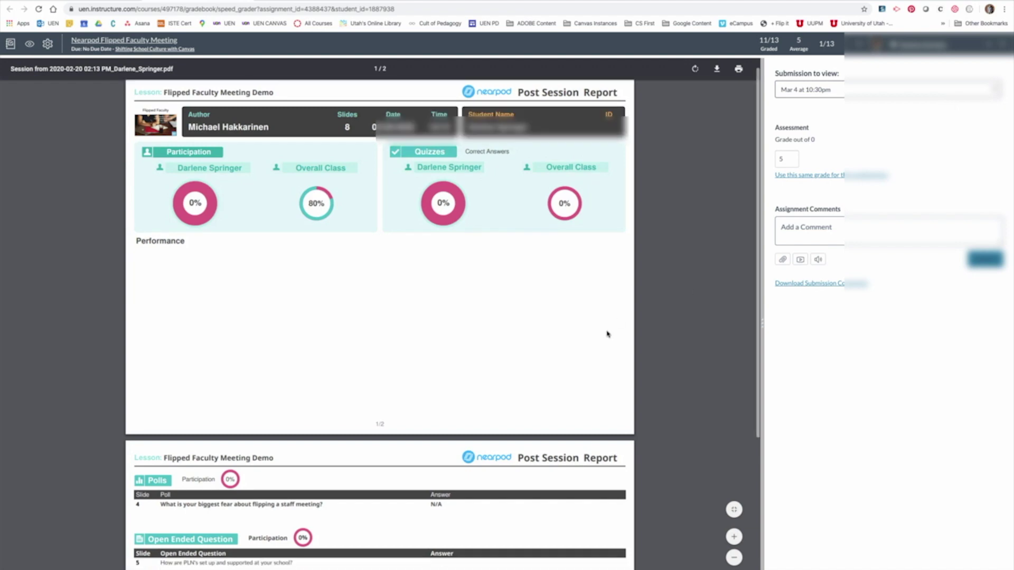
pyautogui.scroll(5, 607, 334)
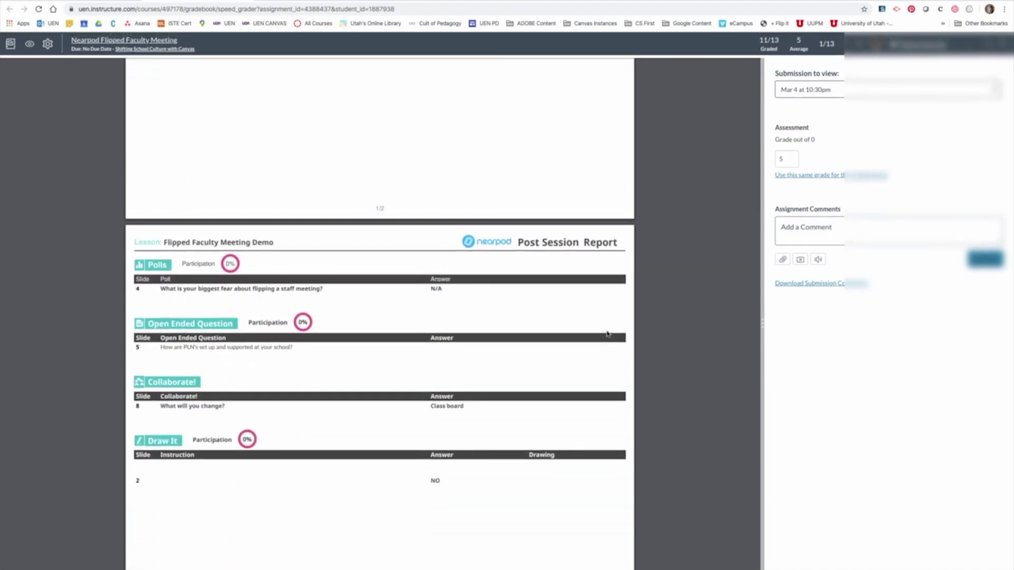
# - Switch to another student in the student dropdown and scroll through their report
pyautogui.click(919, 44)
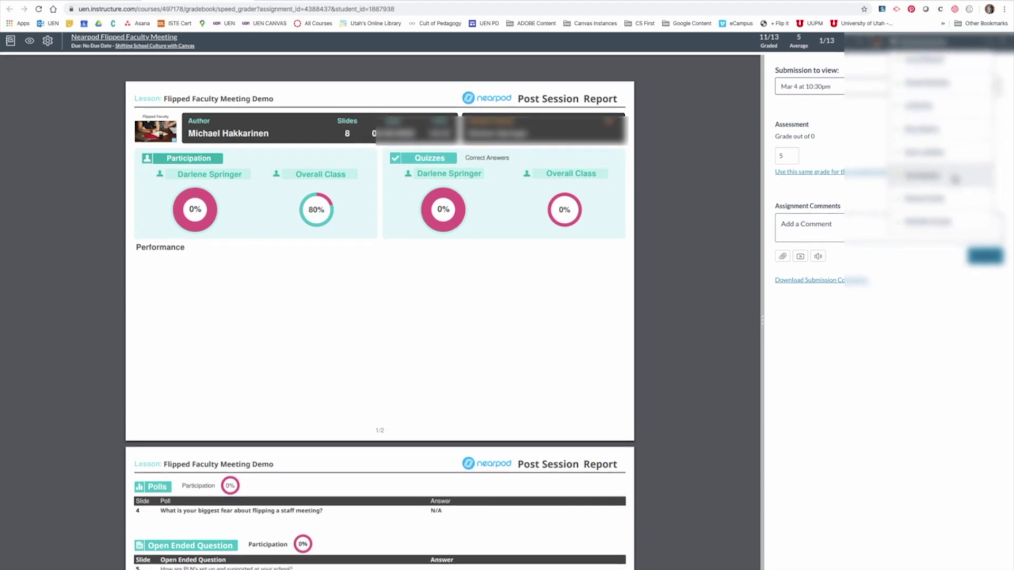
pyautogui.click(921, 157)
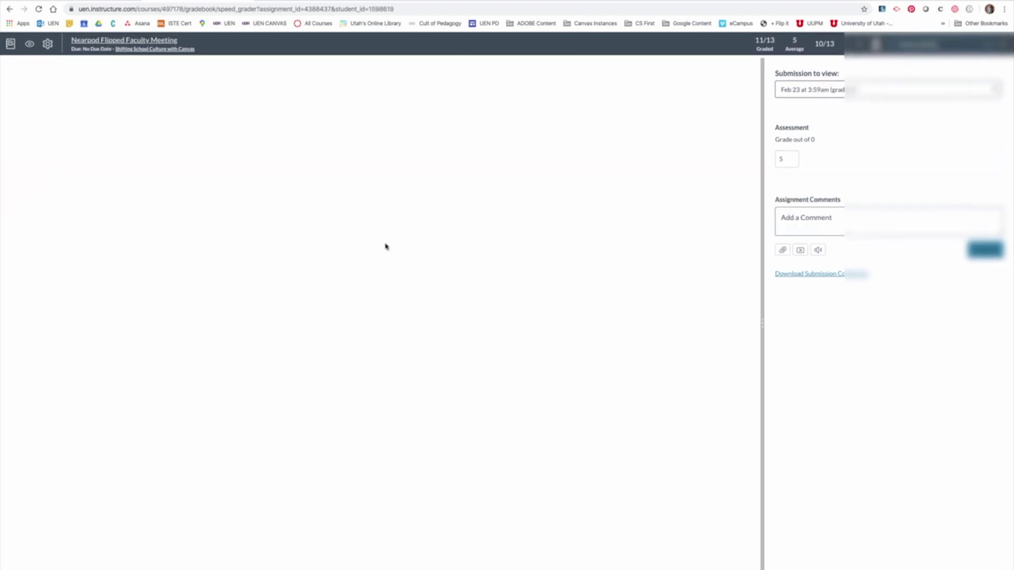
pyautogui.scroll(-5, 385, 247)
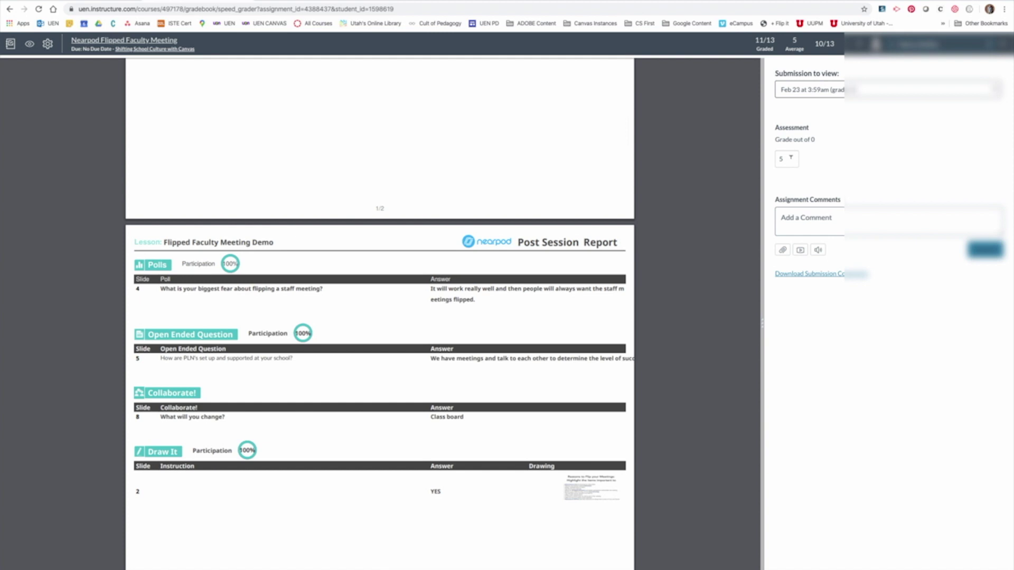
pyautogui.scroll(2, 514, 247)
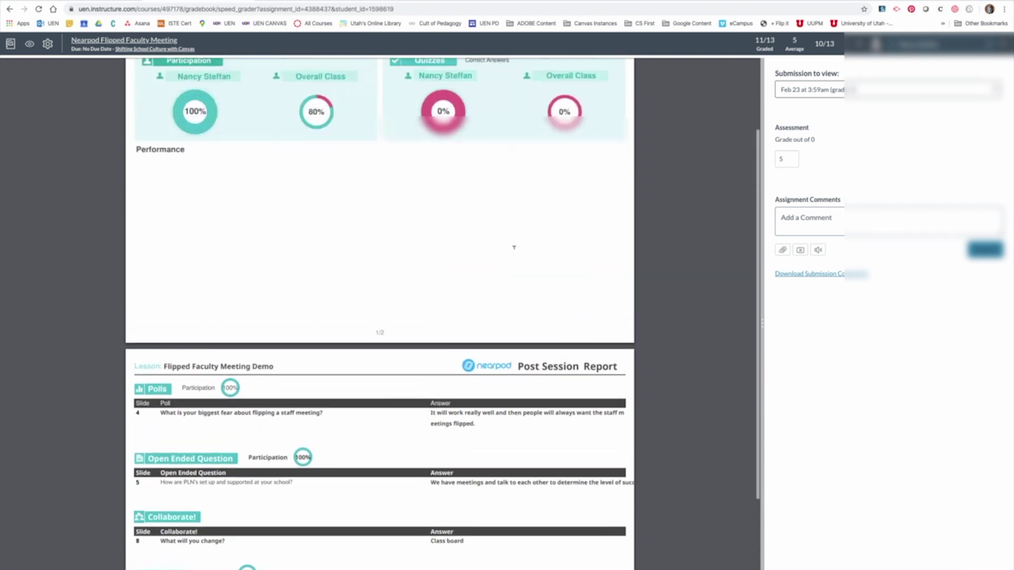
pyautogui.scroll(1, 514, 247)
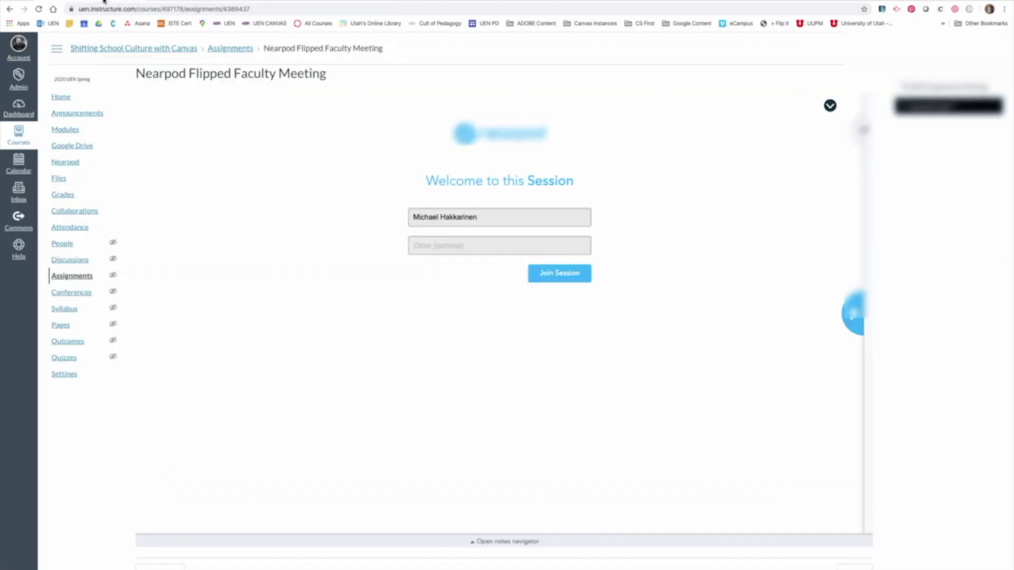
# - Go back to the course's Assignments list and start a new assignment
pyautogui.click(104, 2)
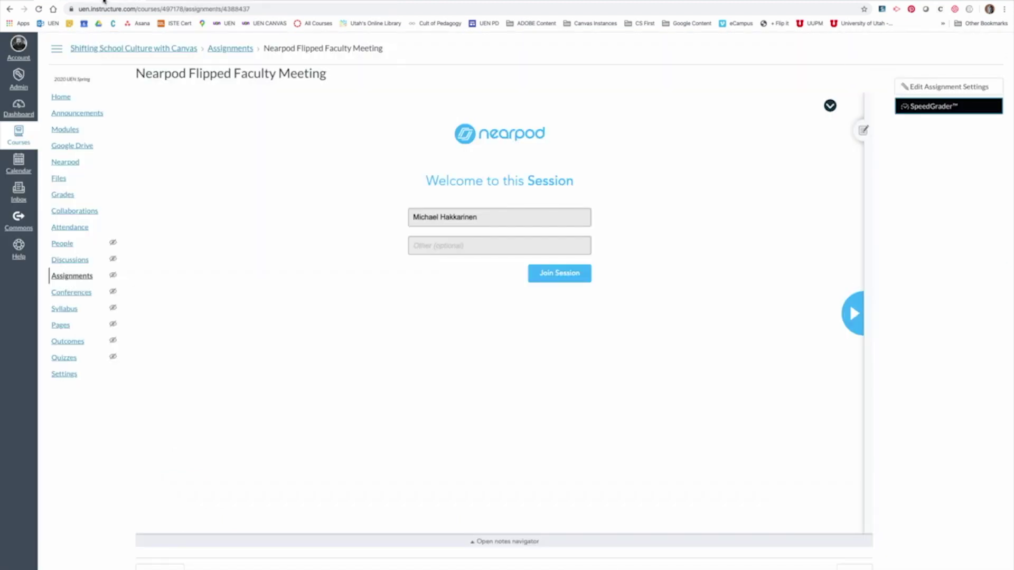
pyautogui.click(71, 276)
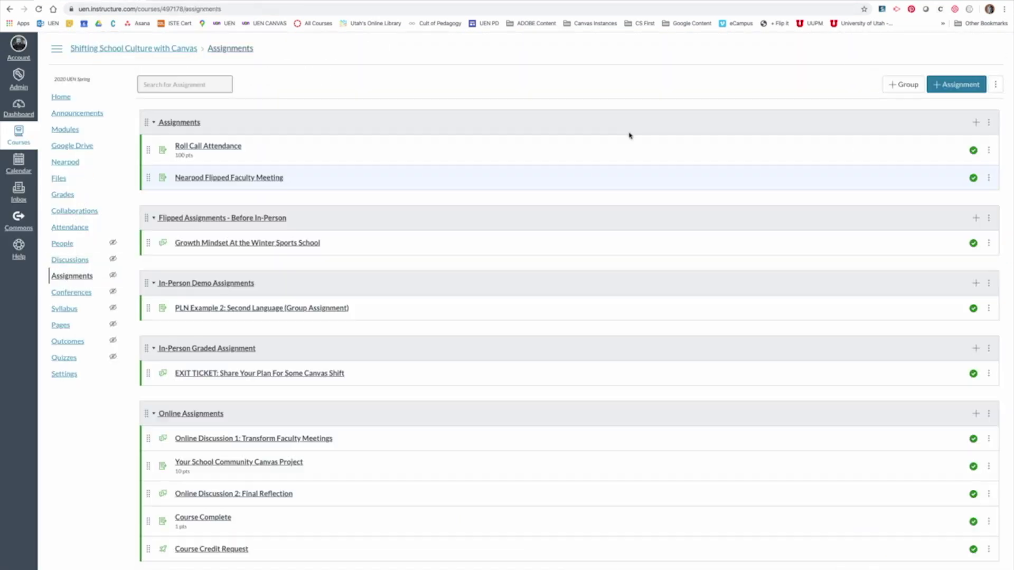
pyautogui.click(958, 86)
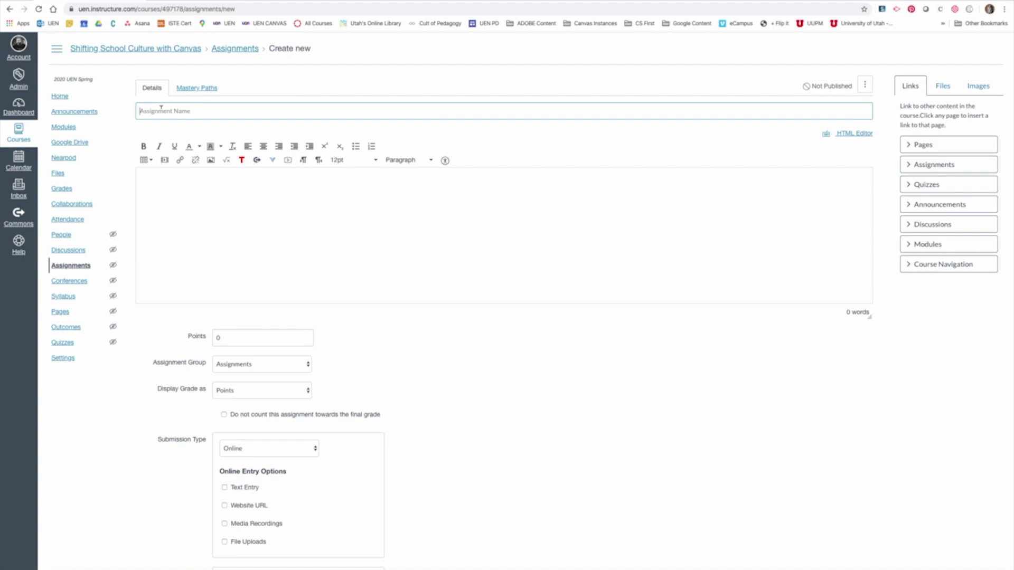
# - Set Submission Type to External Tool and bring up the available external tools
pyautogui.scroll(-3, 163, 148)
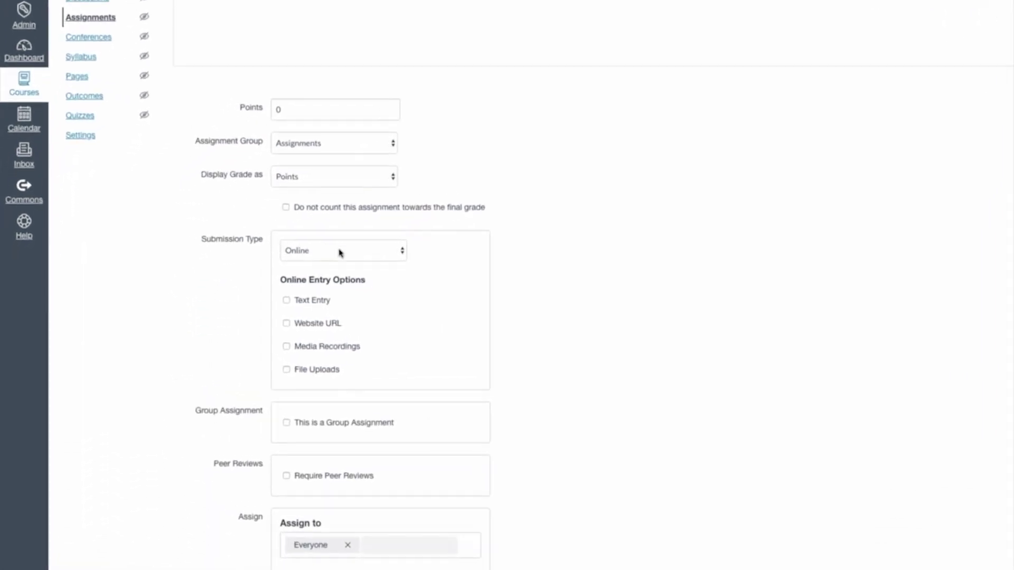
pyautogui.click(340, 252)
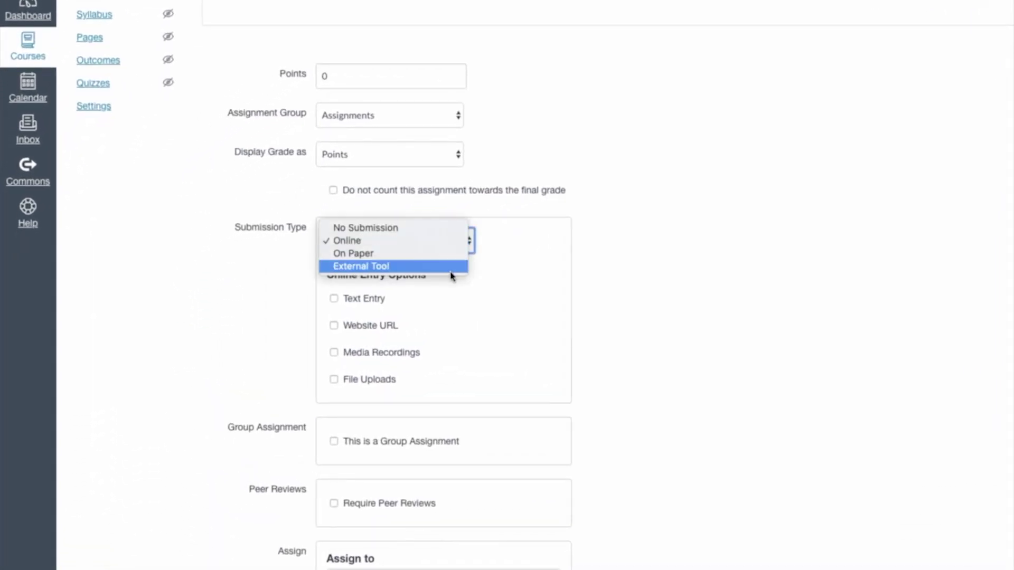
pyautogui.click(451, 270)
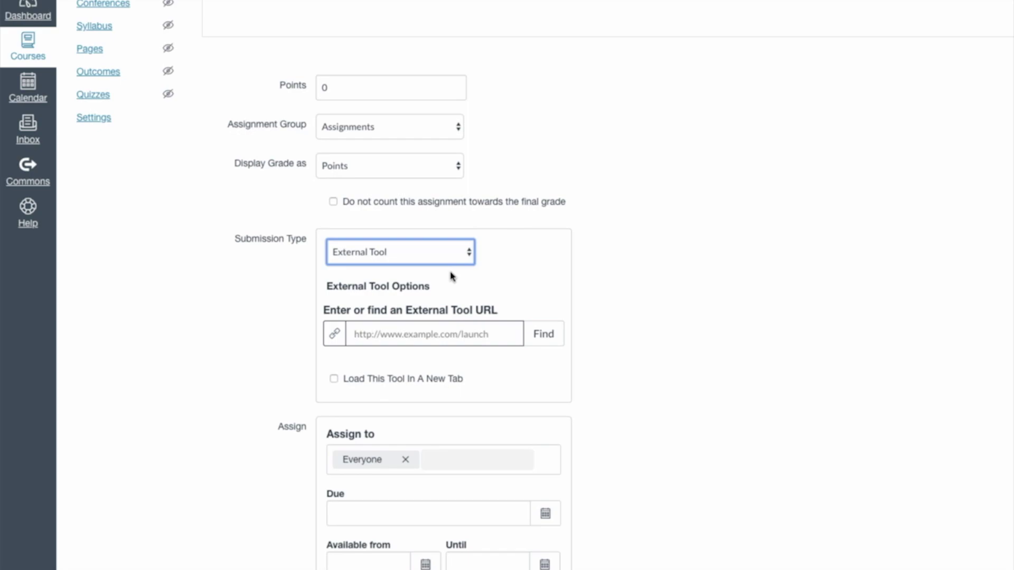
pyautogui.click(550, 337)
pyautogui.scroll(-5, 747, 379)
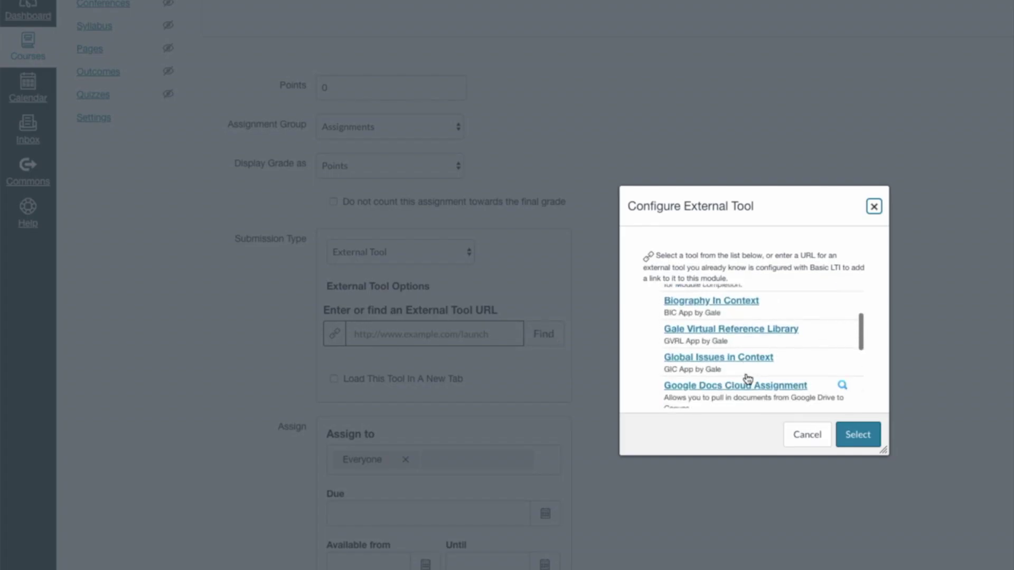
pyautogui.scroll(-4, 747, 379)
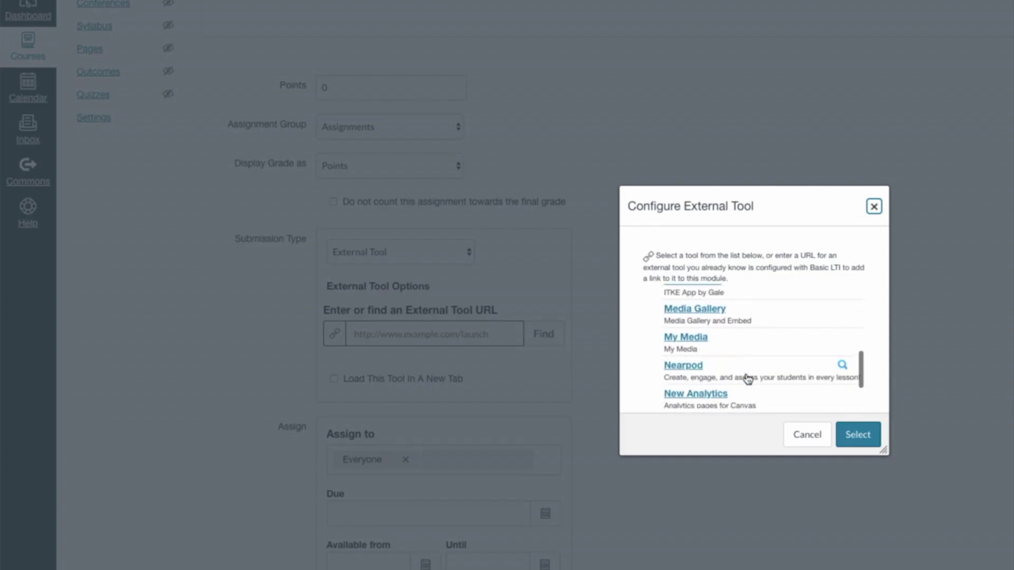
# - Choose Nearpod, browse its lesson library, then close the library and tool chooser without linking
pyautogui.click(683, 366)
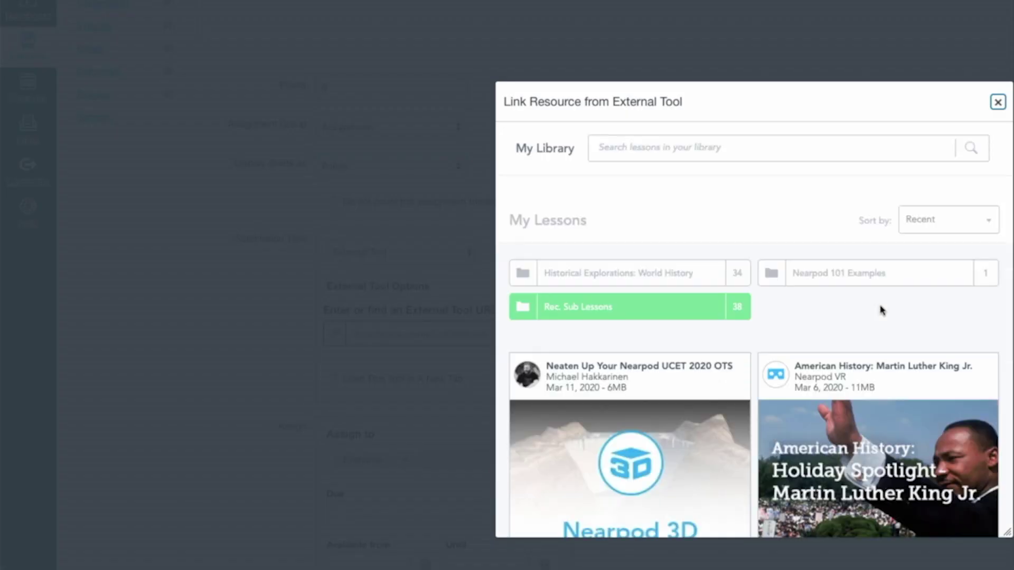
pyautogui.scroll(-3, 880, 310)
pyautogui.moveTo(877, 310)
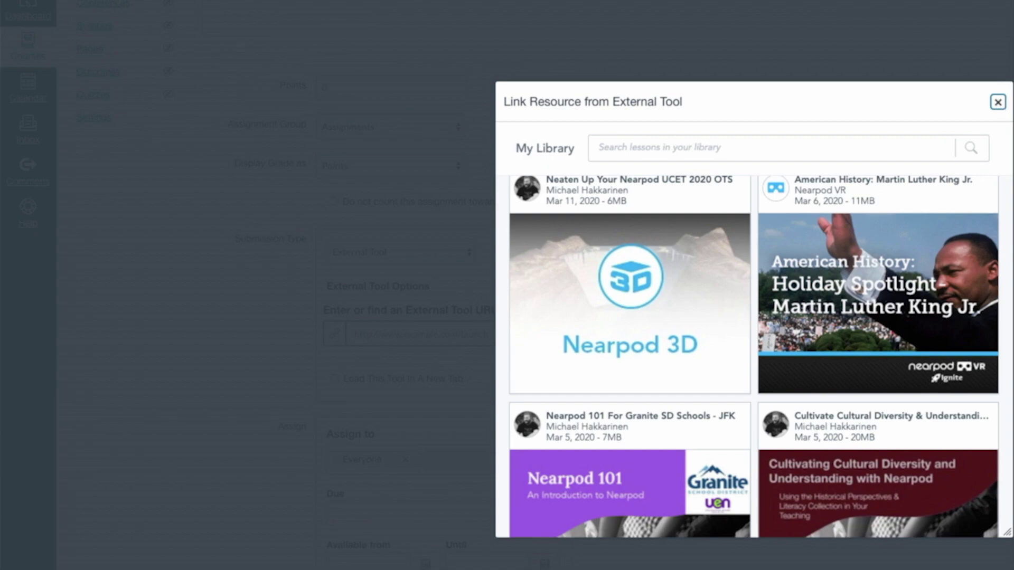
pyautogui.click(998, 102)
pyautogui.click(874, 206)
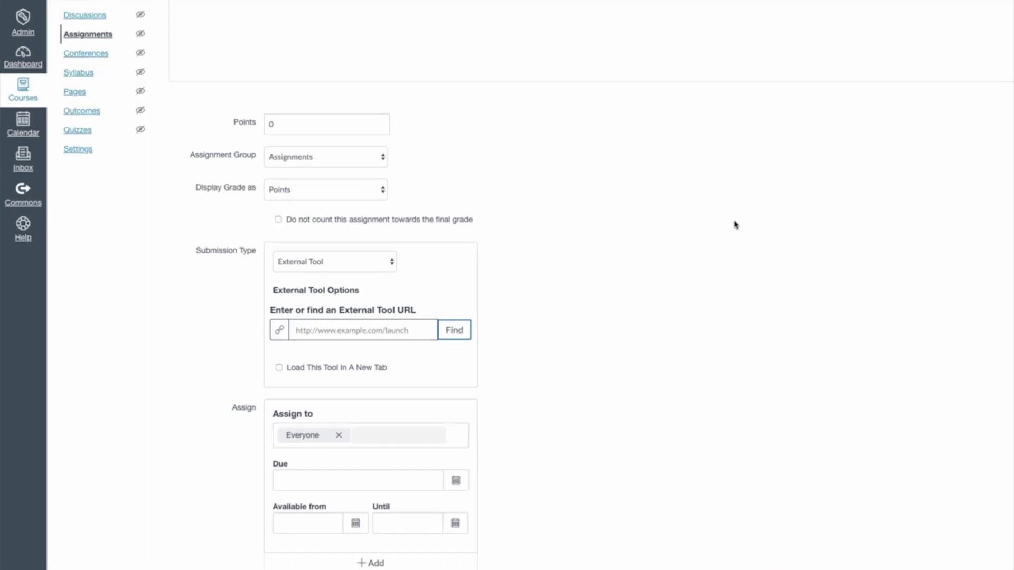
pyautogui.scroll(3, 591, 241)
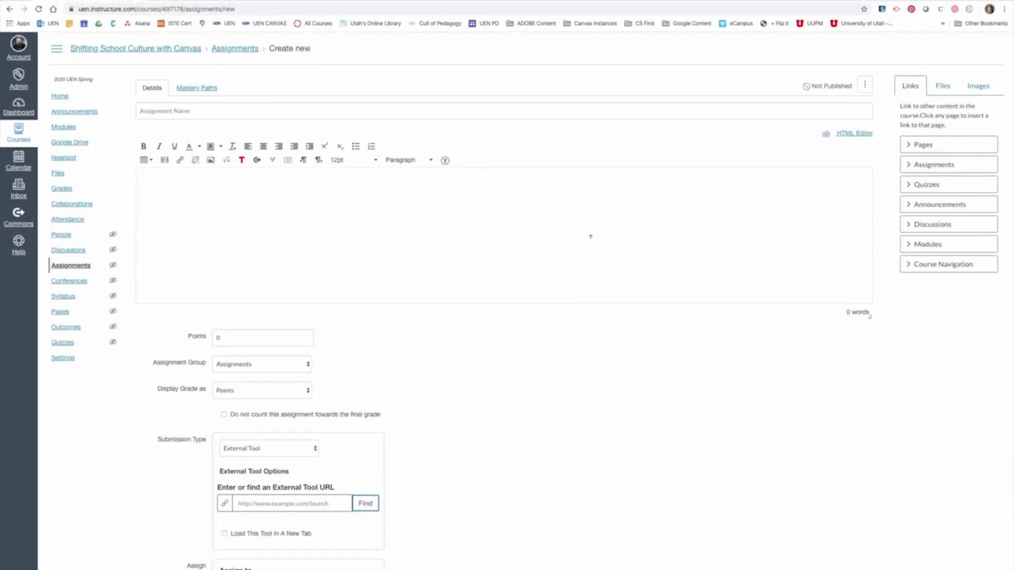
# - Go to course Settings > Apps and filter the external apps by 'nearpod'
pyautogui.click(67, 364)
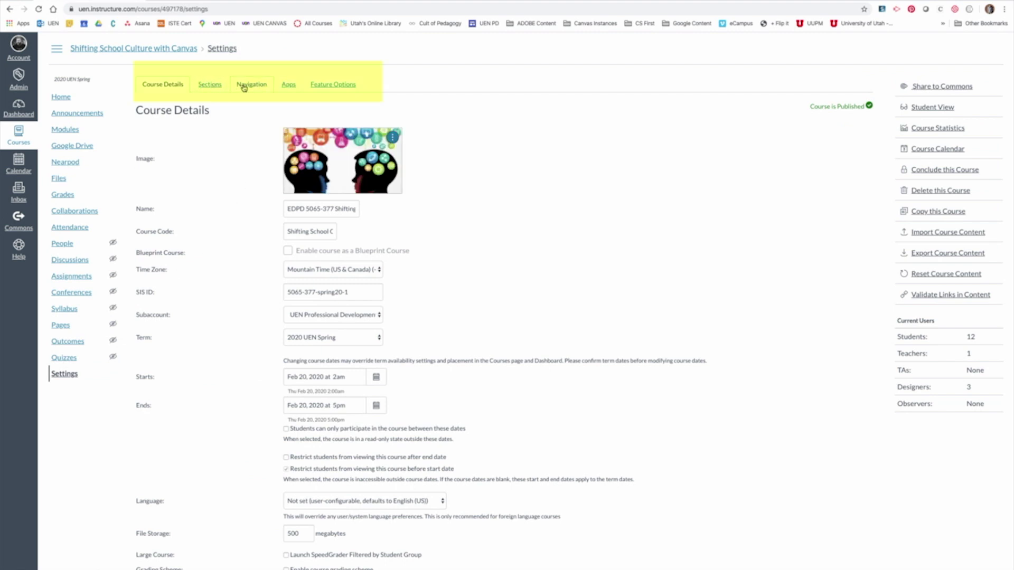
pyautogui.click(290, 83)
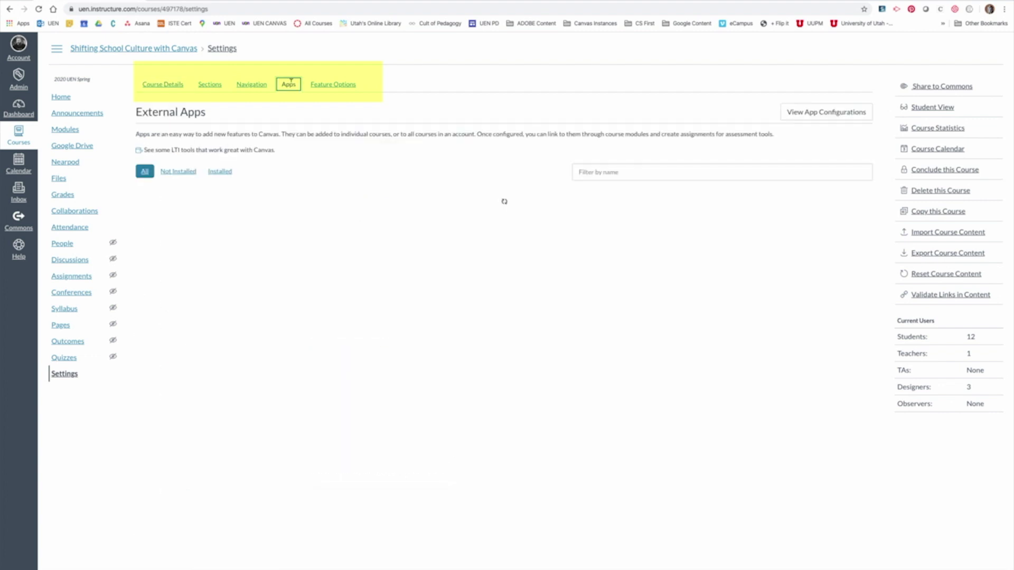
pyautogui.click(591, 172)
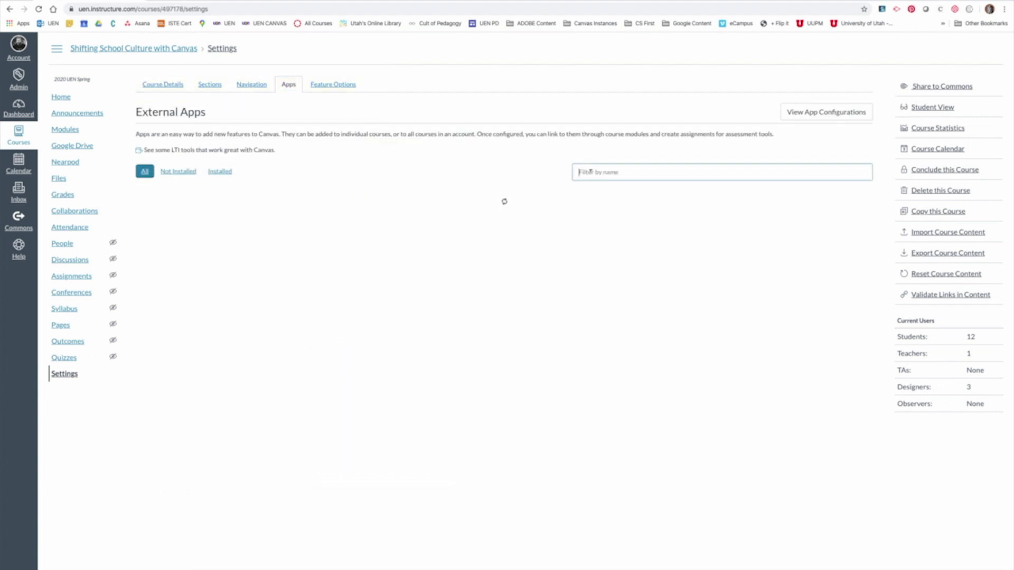
pyautogui.write('nearpod')
pyautogui.moveTo(186, 236)
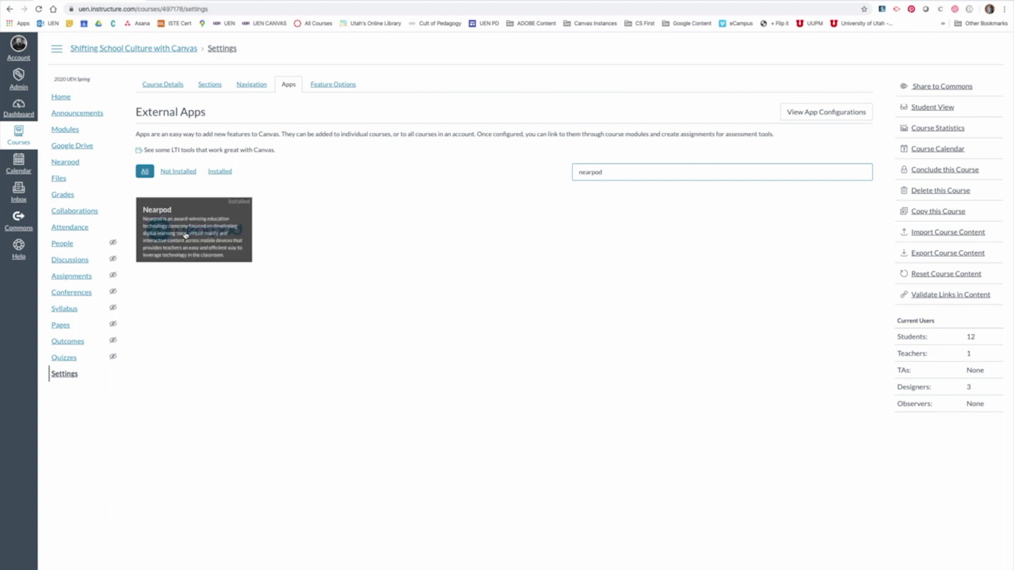